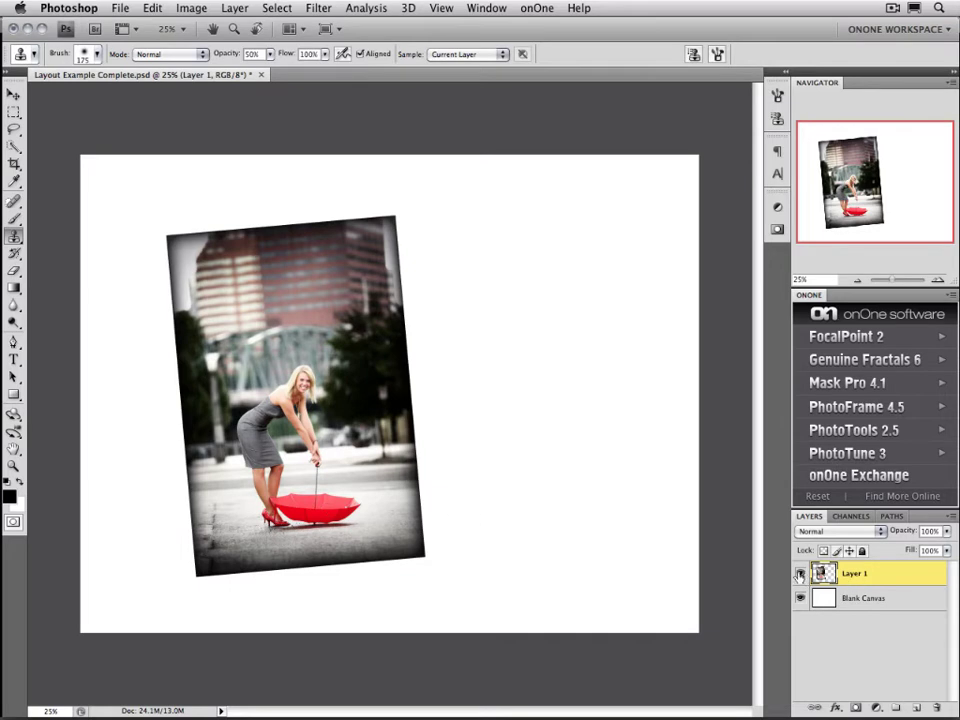
- Launch PhotoFrame 4.5 on the tilted umbrella photo to open its frame library
left_click(800, 573)
left_click(800, 573)
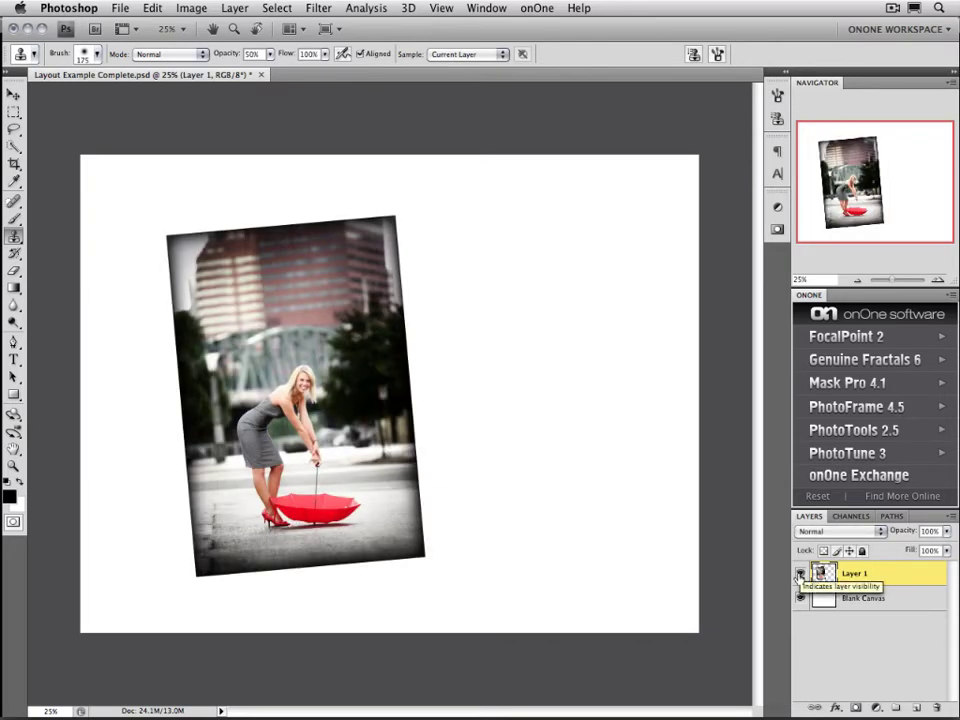
left_click(815, 406)
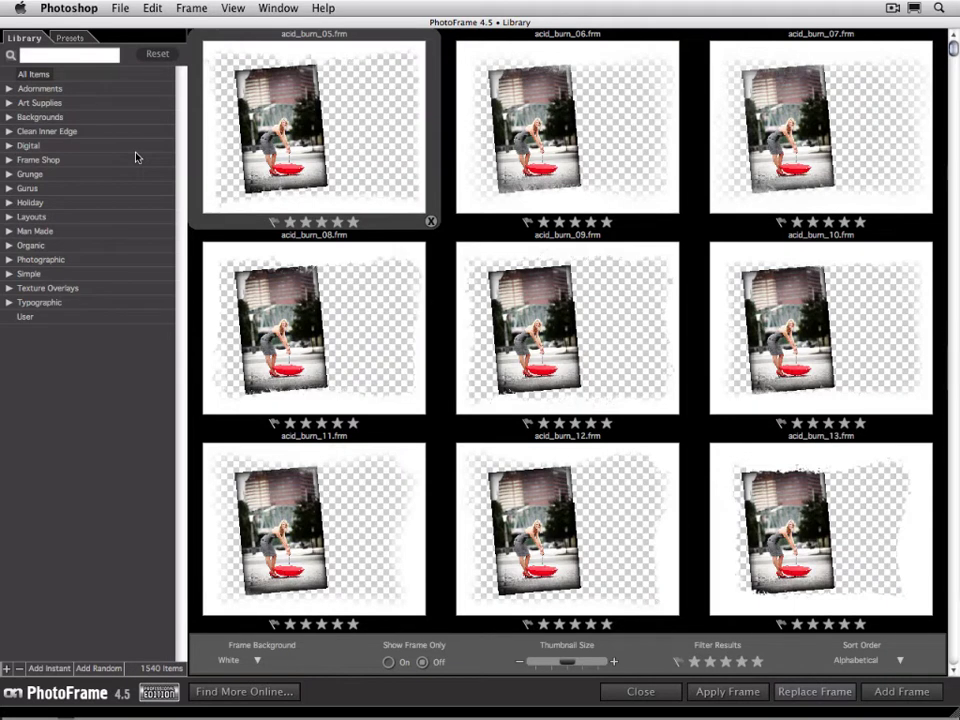
- Add background_composite_05 from Backgrounds > Composites to the frame stack
left_click(9, 118)
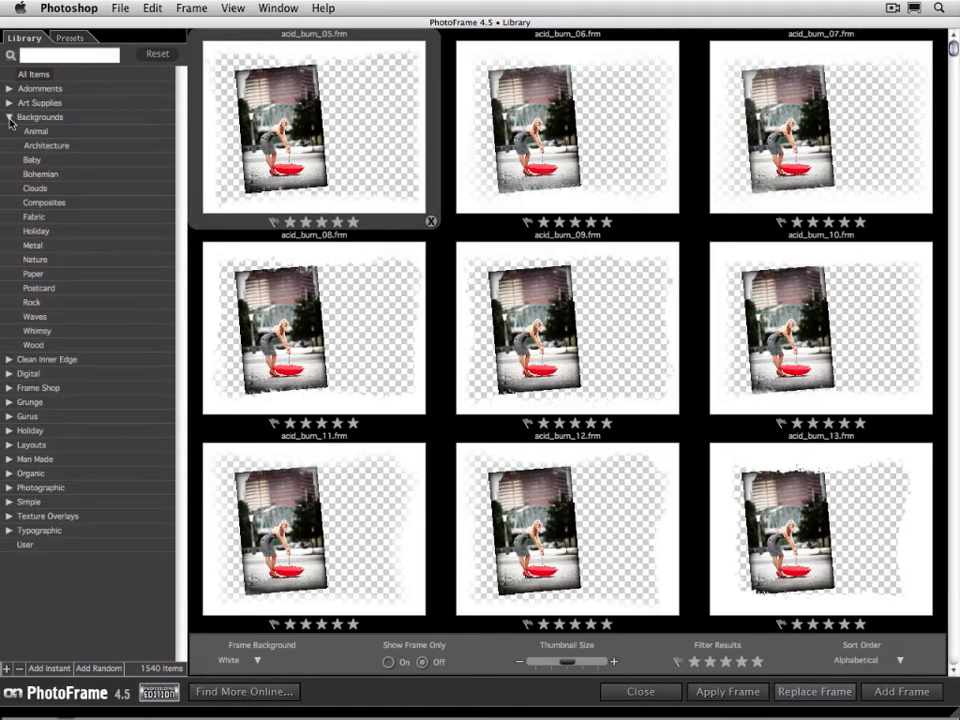
left_click(34, 204)
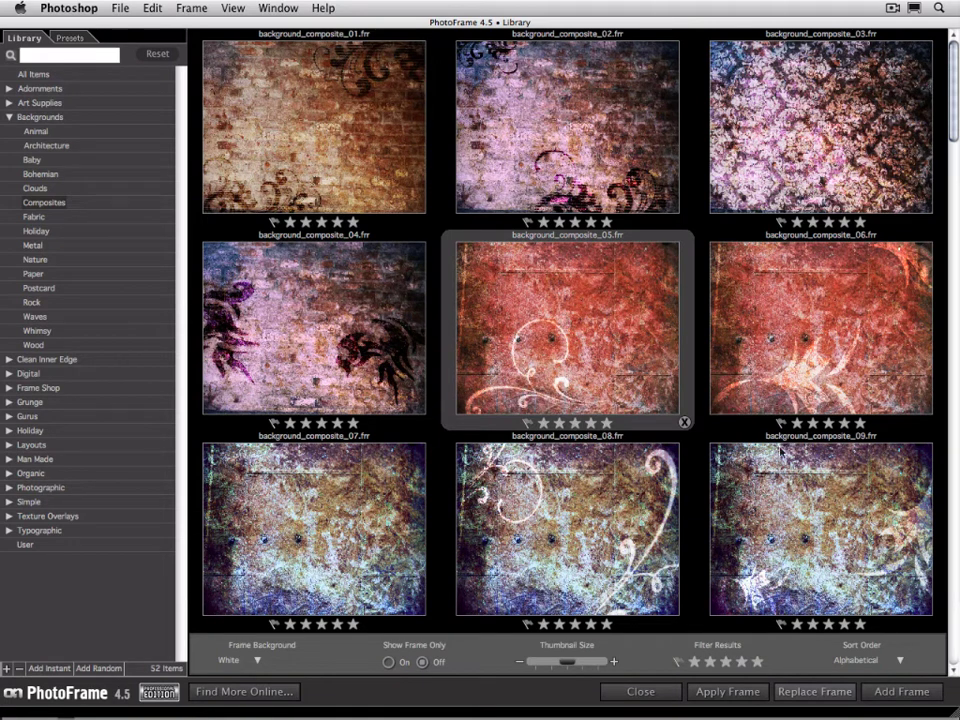
left_click(886, 690)
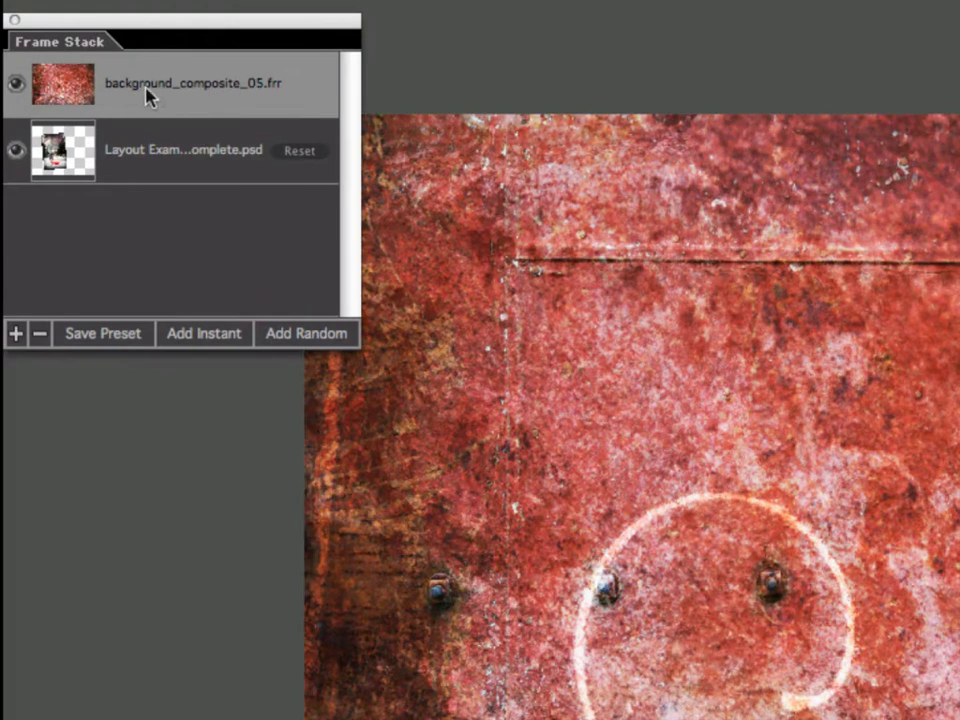
- Move the background_composite_05 row below the Layout Example photo row in the Frame Stack
left_click_drag(147, 90, 148, 150)
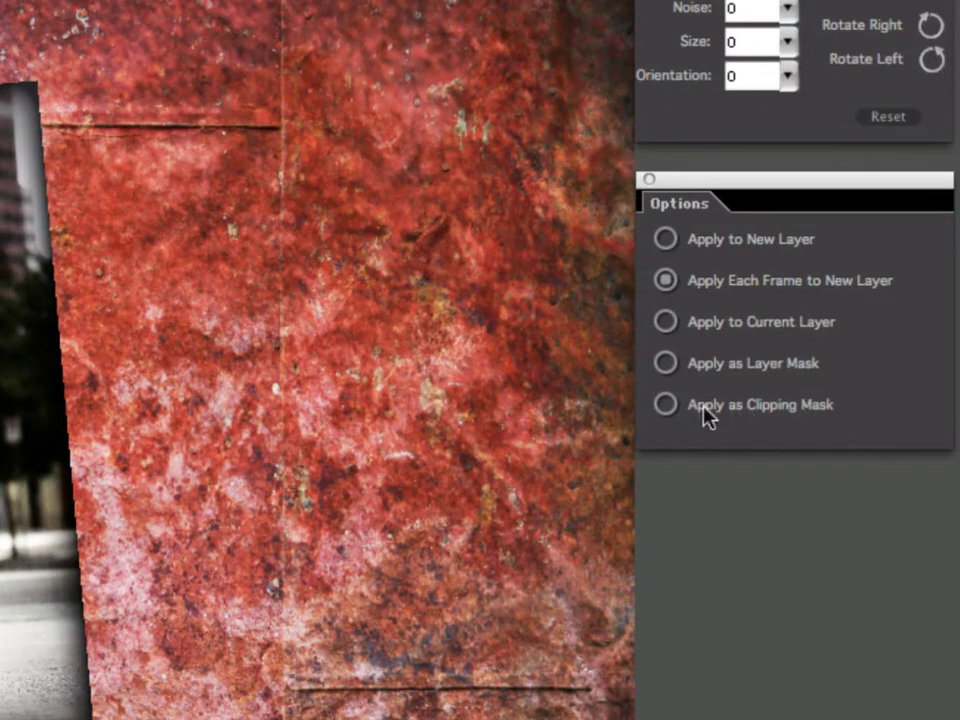
- Select Apply as Clipping Mask in the Options panel
left_click(666, 405)
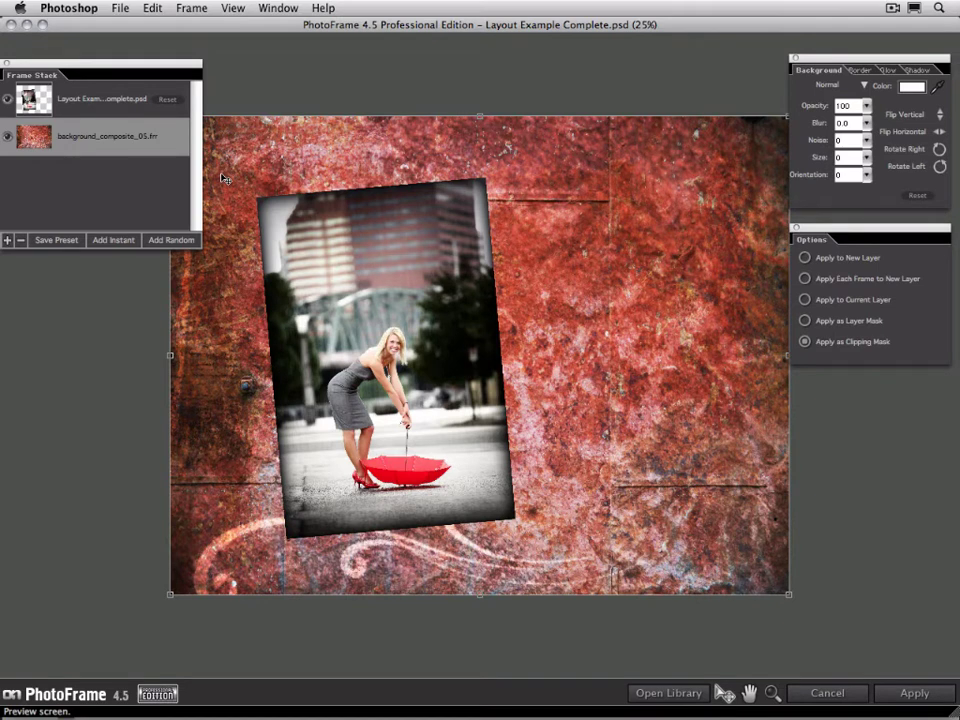
- Add napp_frame_07 from Gurus > NAPP above the photo row in the Frame Stack
left_click(90, 99)
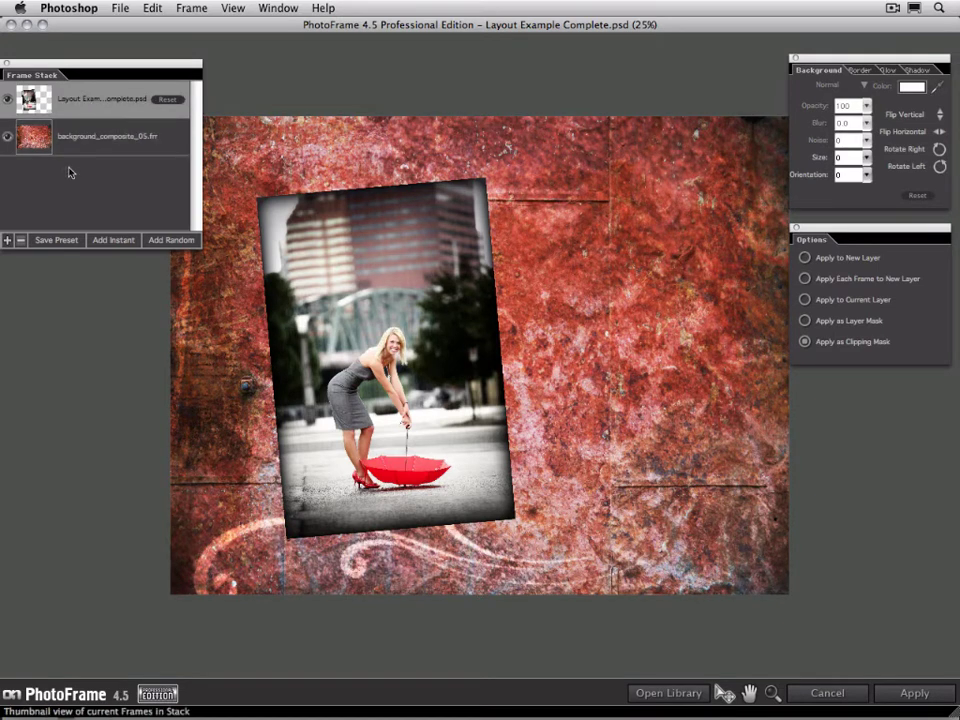
left_click(8, 241)
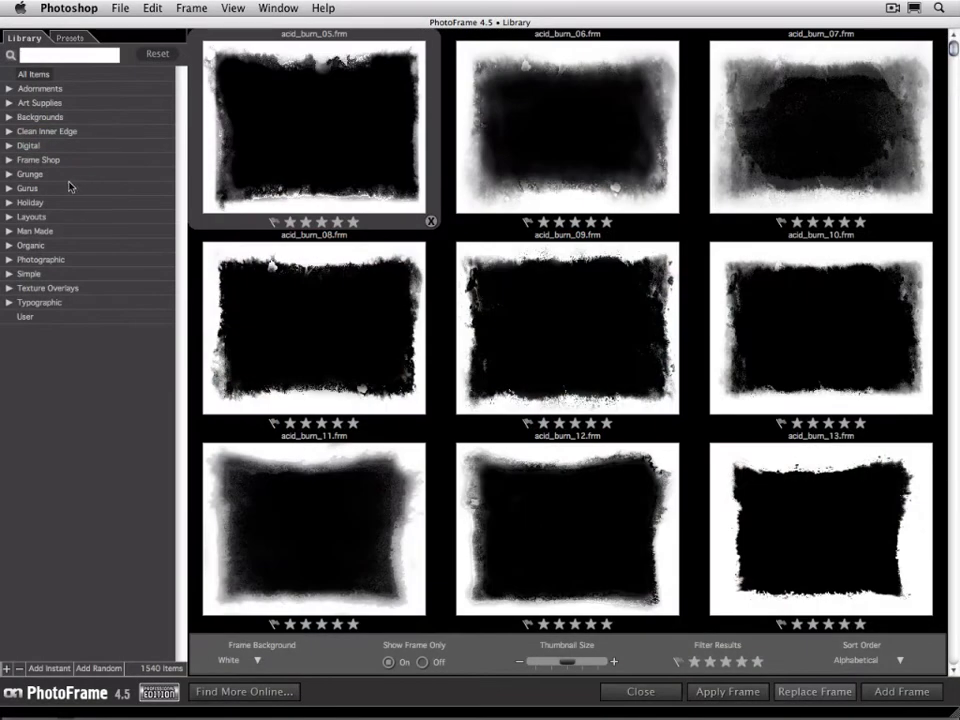
left_click(9, 188)
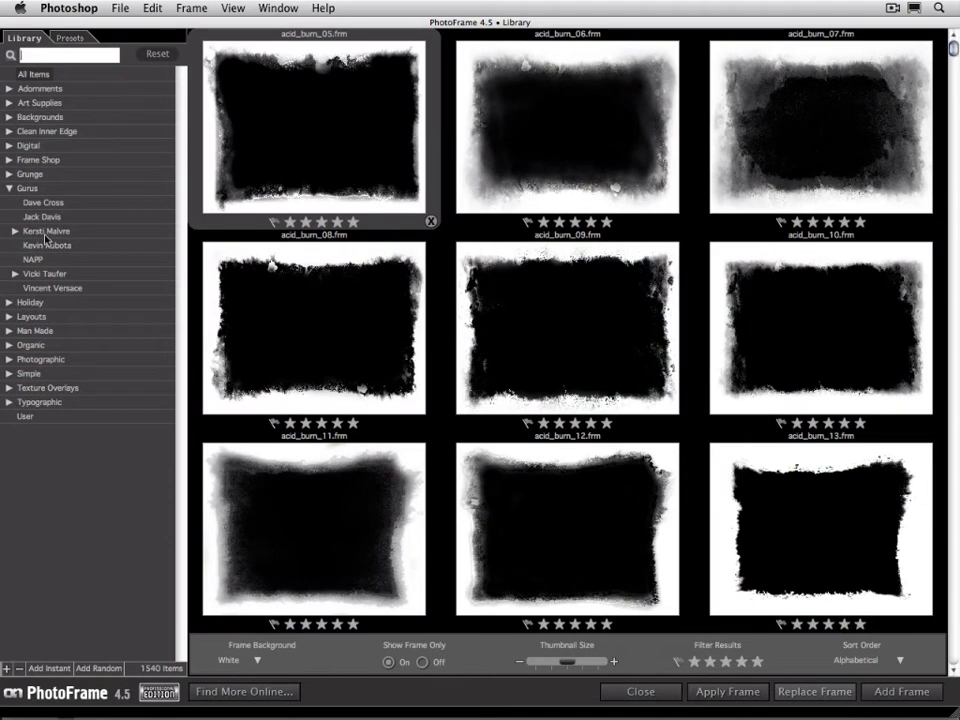
left_click(34, 260)
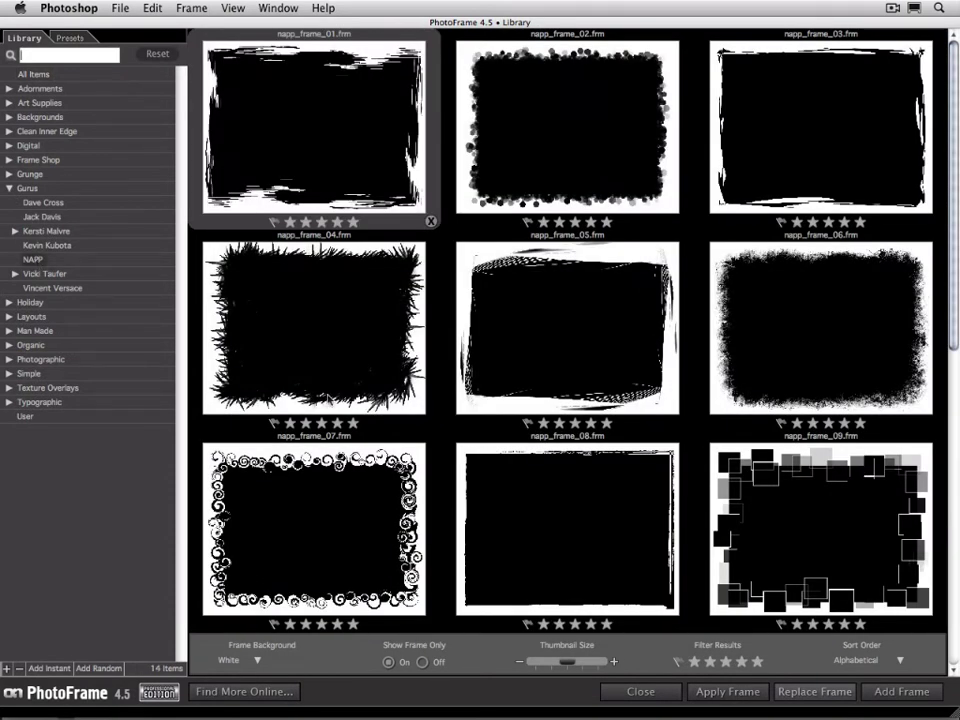
left_click(381, 515)
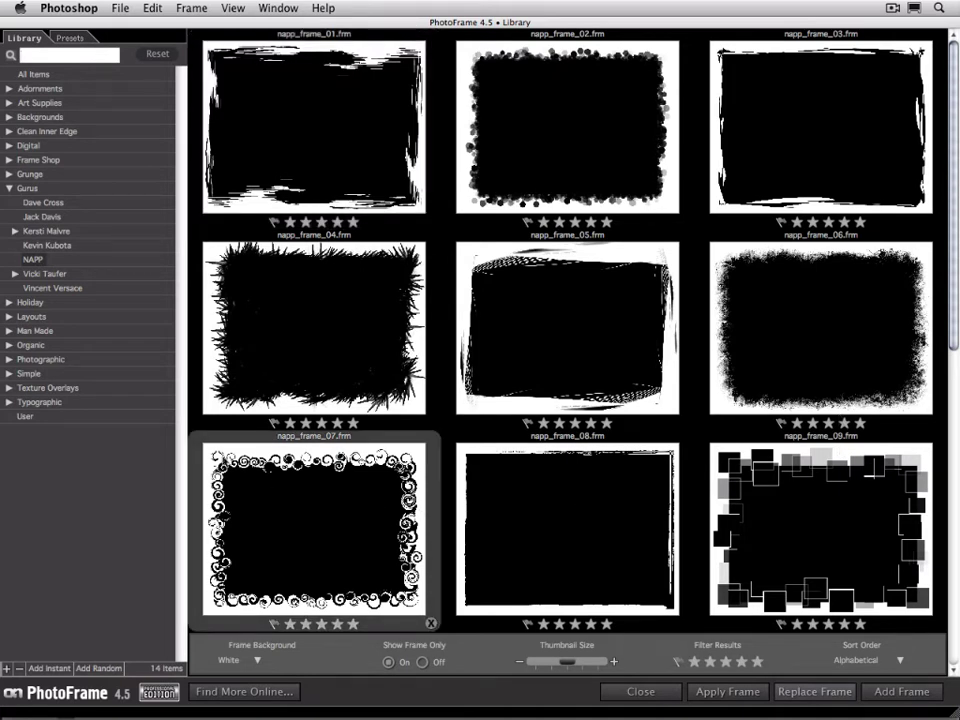
left_click(903, 692)
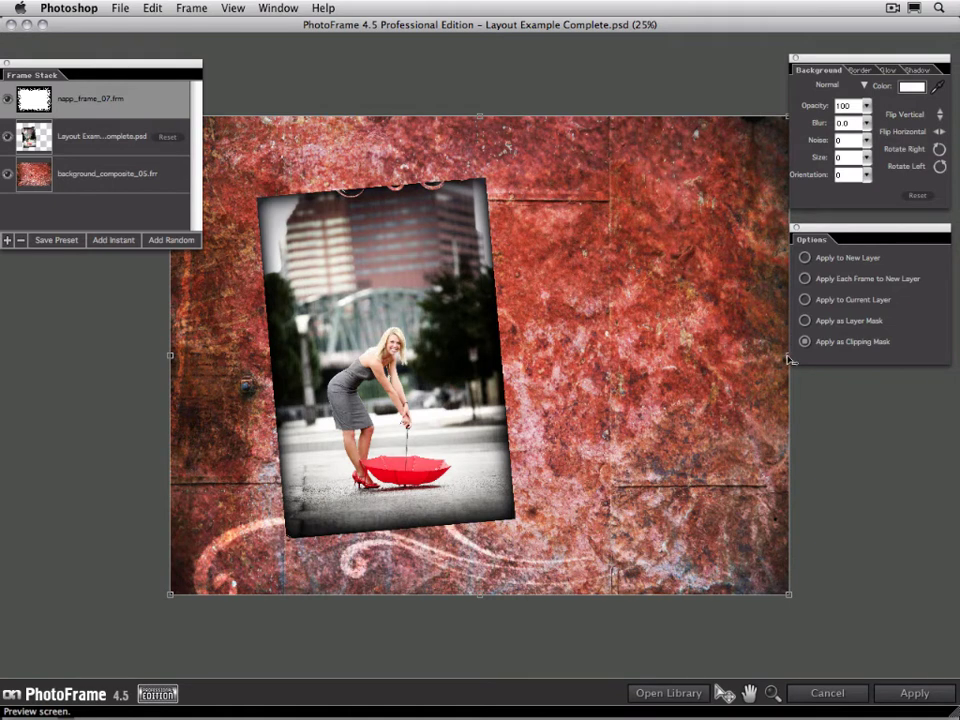
- Pull the swirl frame's right, left and bottom edges in to the photo and rotate it -5 degrees
left_click_drag(787, 358, 511, 366)
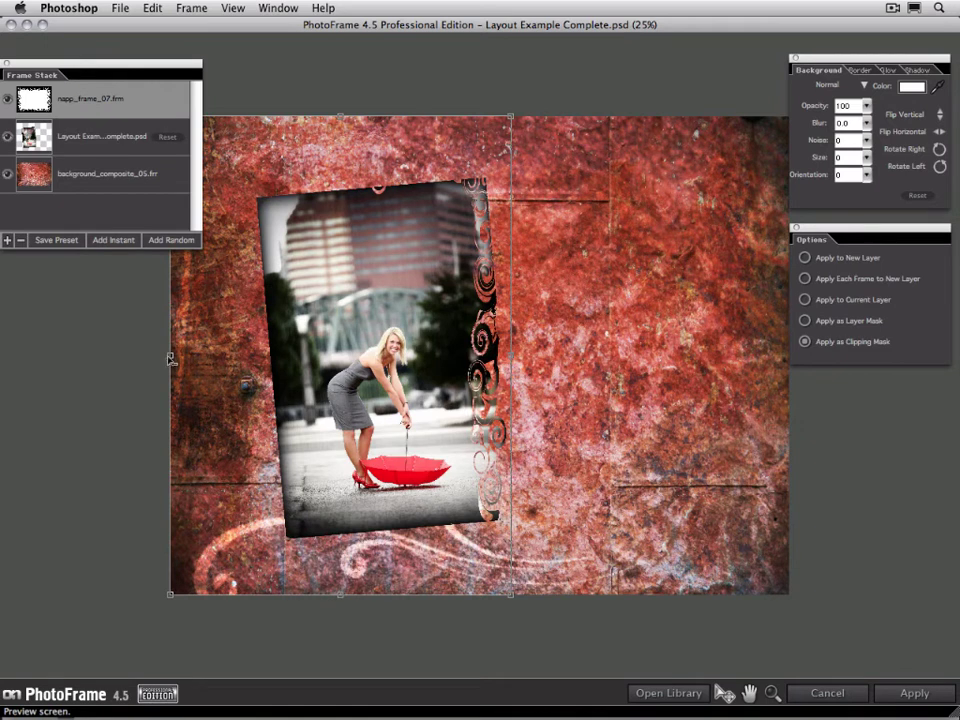
left_click_drag(171, 360, 255, 365)
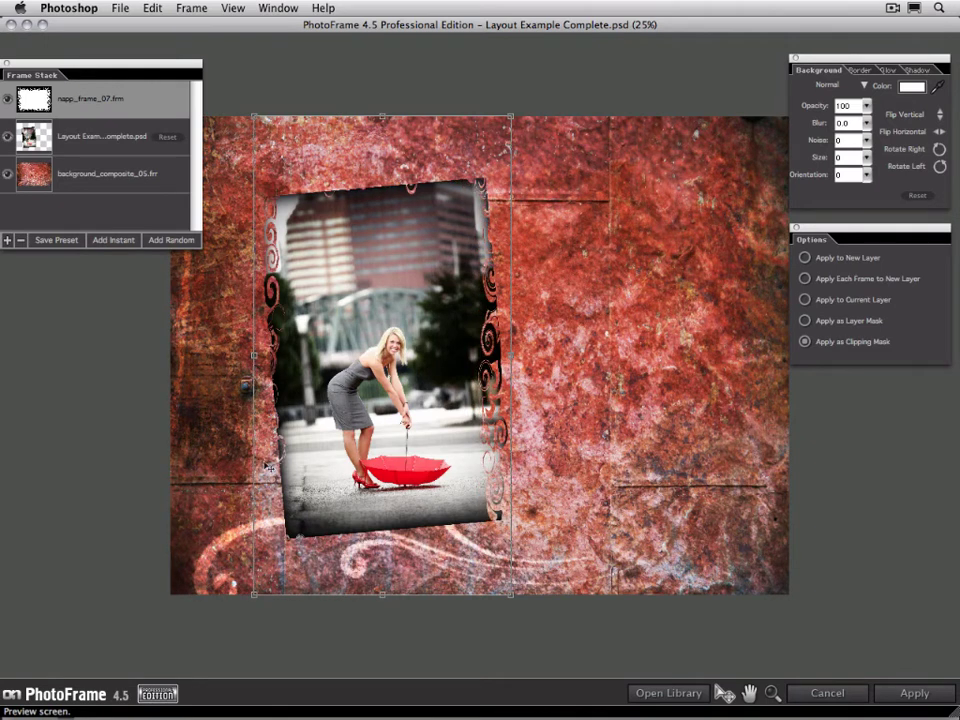
left_click_drag(383, 594, 386, 538)
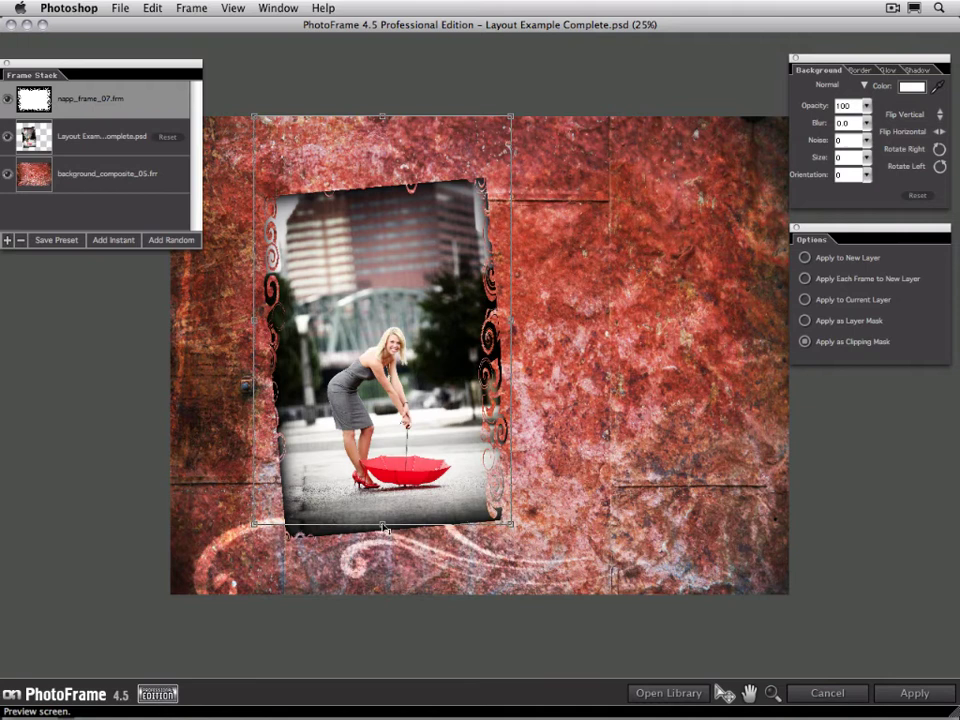
left_click_drag(518, 550, 540, 545)
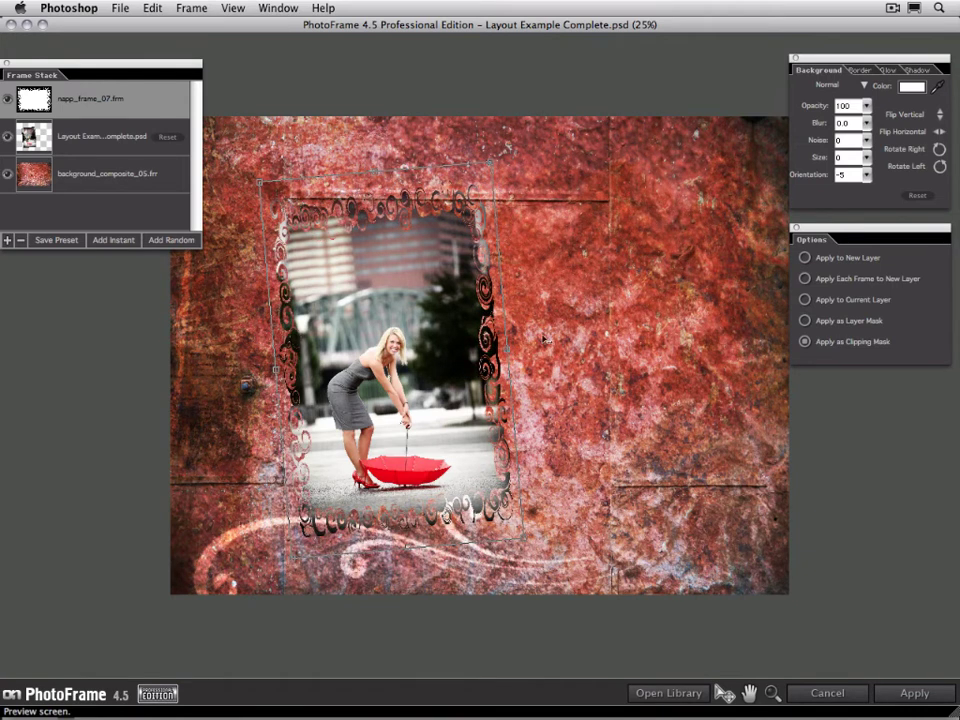
- Zoom into the preview and set the napp_frame_07 Blur to 2.6
left_click(772, 693)
left_click(475, 418)
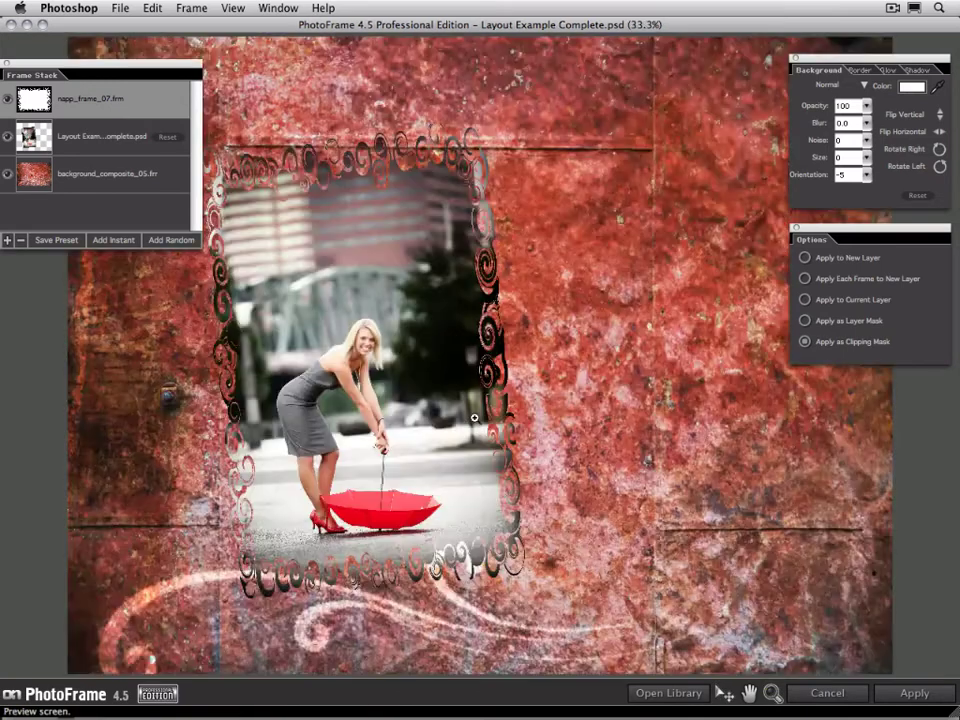
left_click(495, 403)
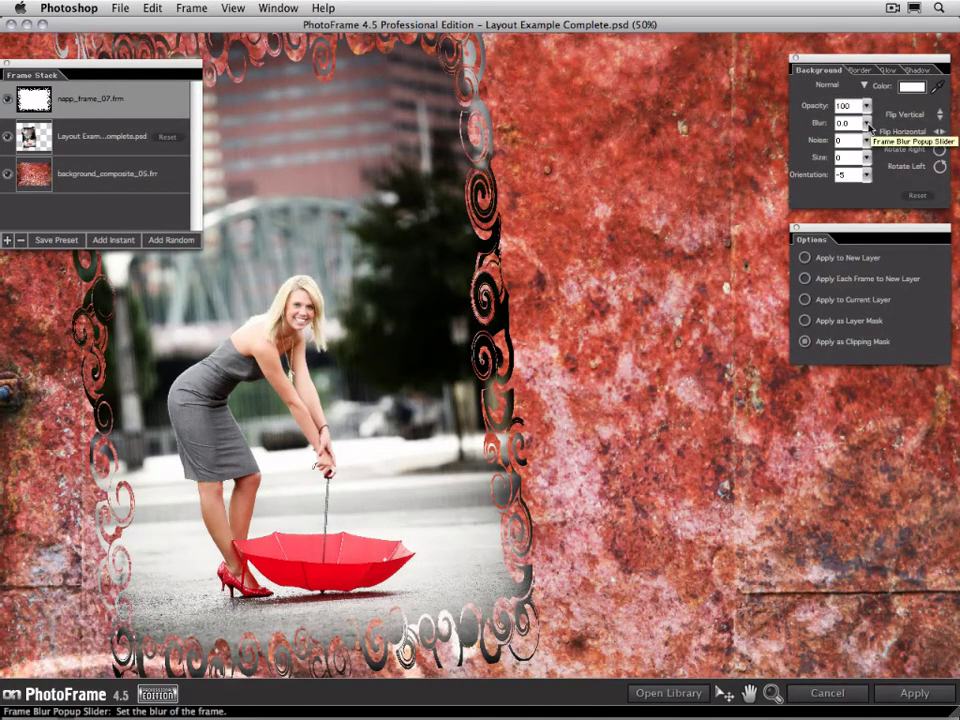
left_click_drag(869, 127, 867, 121)
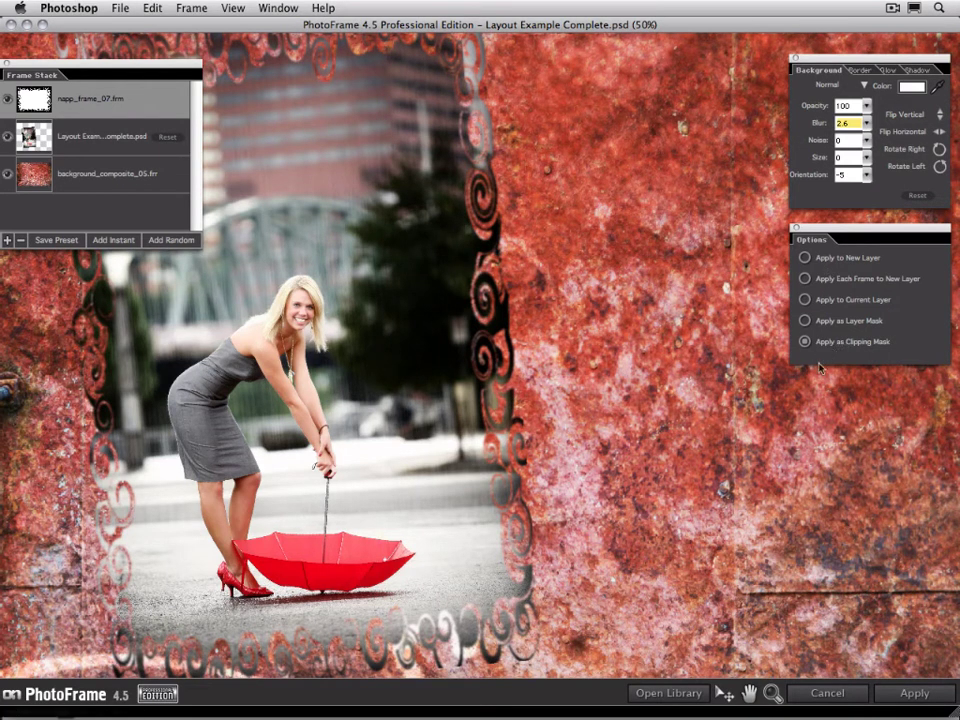
- Apply the frame to the Photoshop document and toggle Layer 1 off and on to inspect the swirl frame
left_click(926, 697)
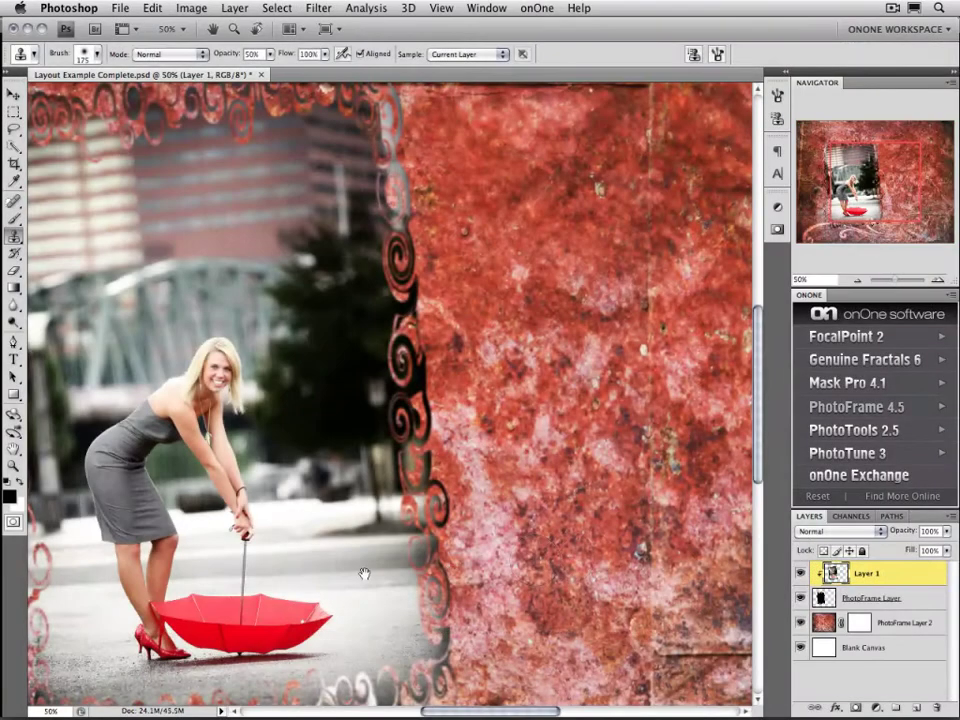
left_click_drag(364, 572, 410, 505)
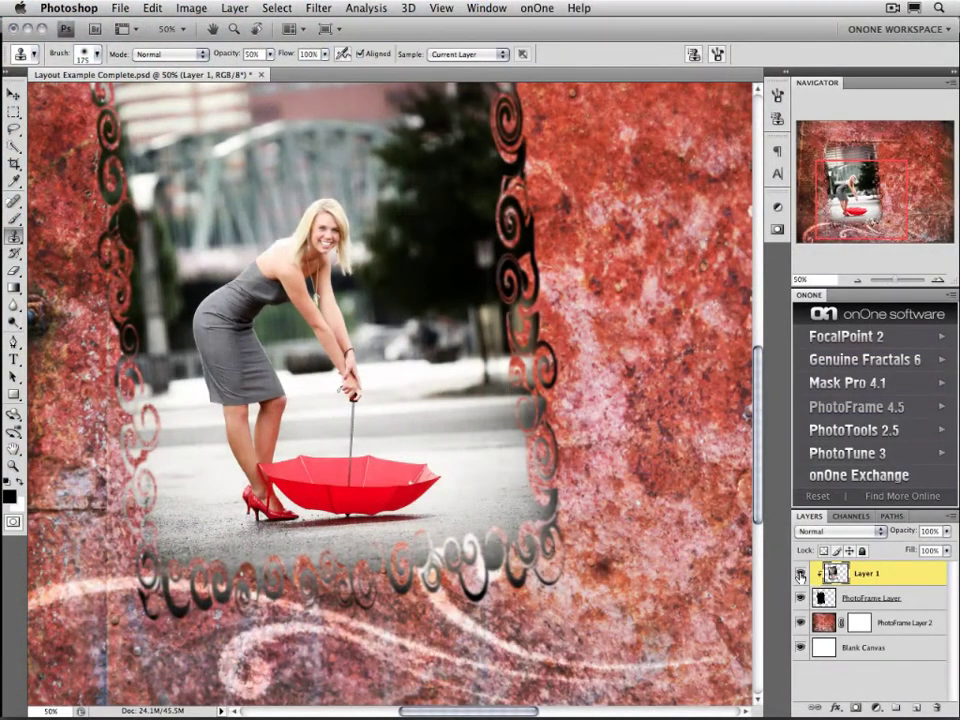
left_click(800, 574)
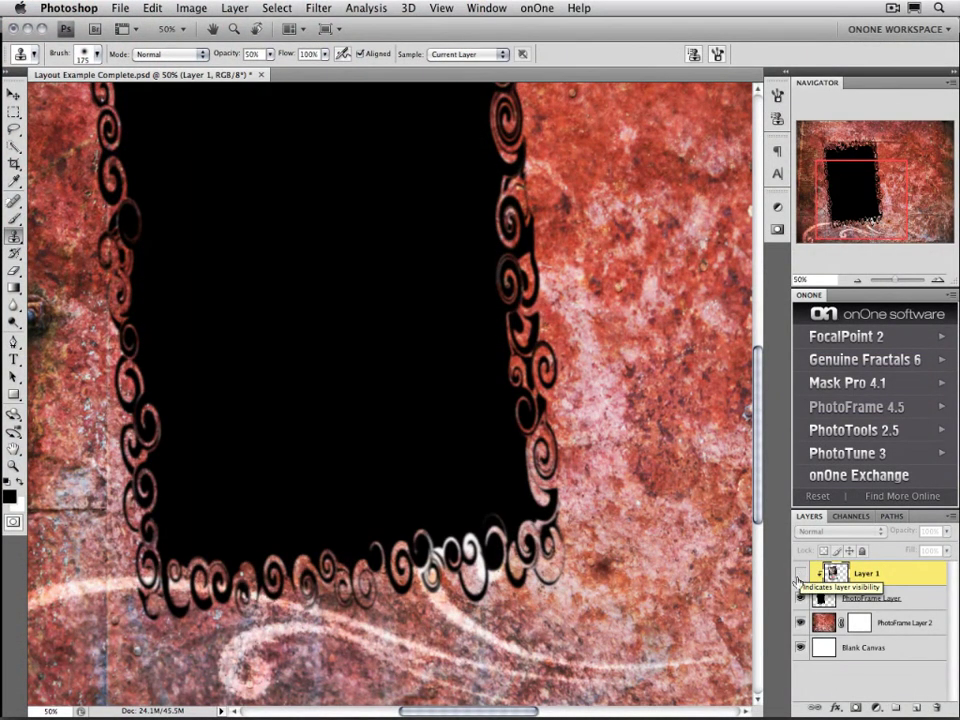
left_click_drag(417, 262, 433, 332)
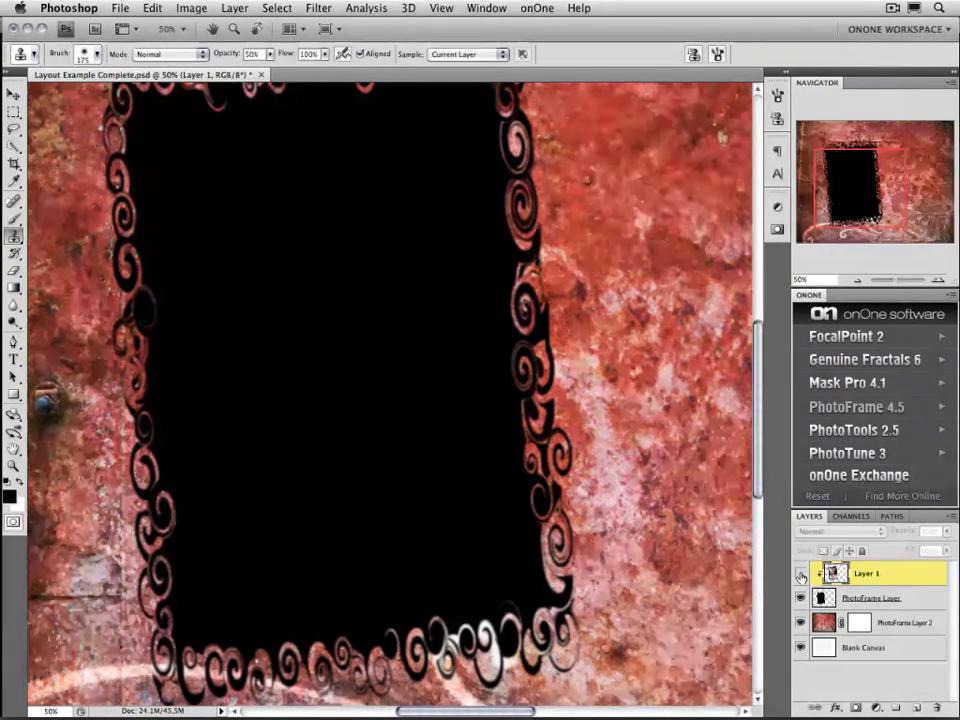
left_click(800, 574)
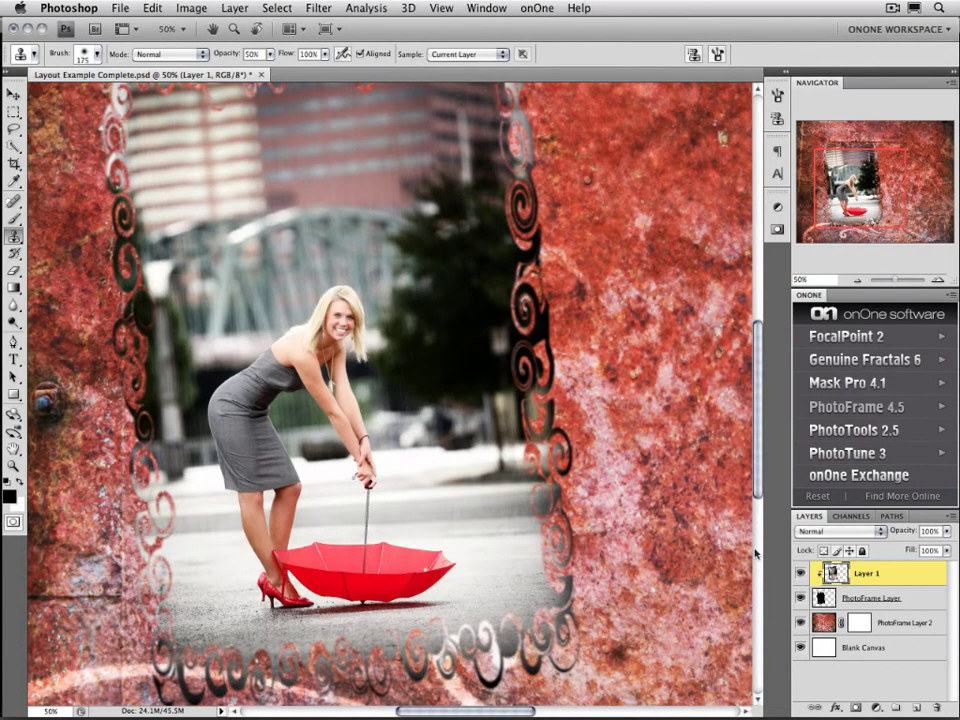
- Release and re-create Layer 1's clipping mask to the PhotoFrame Layer, then nudge the photo right
left_click(800, 598)
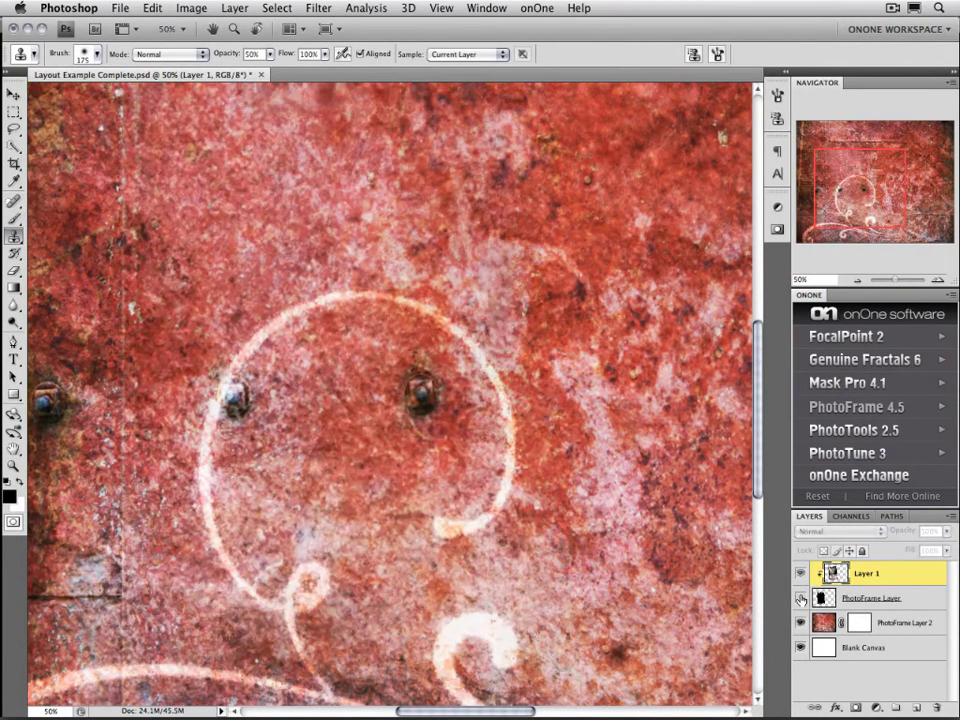
left_click(800, 597)
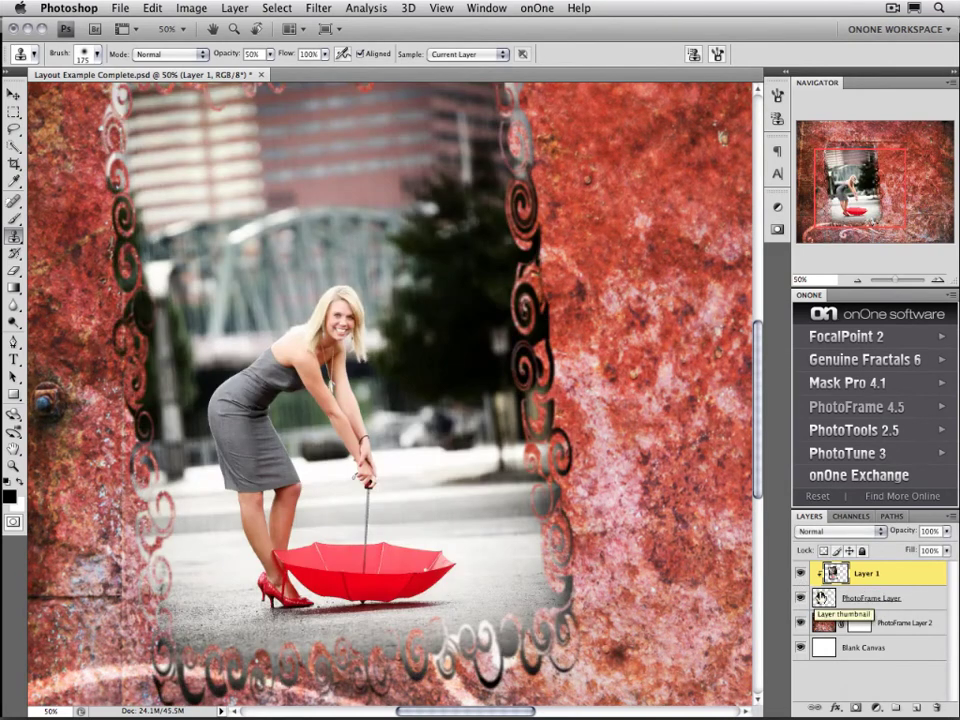
left_click(897, 585, "alt")
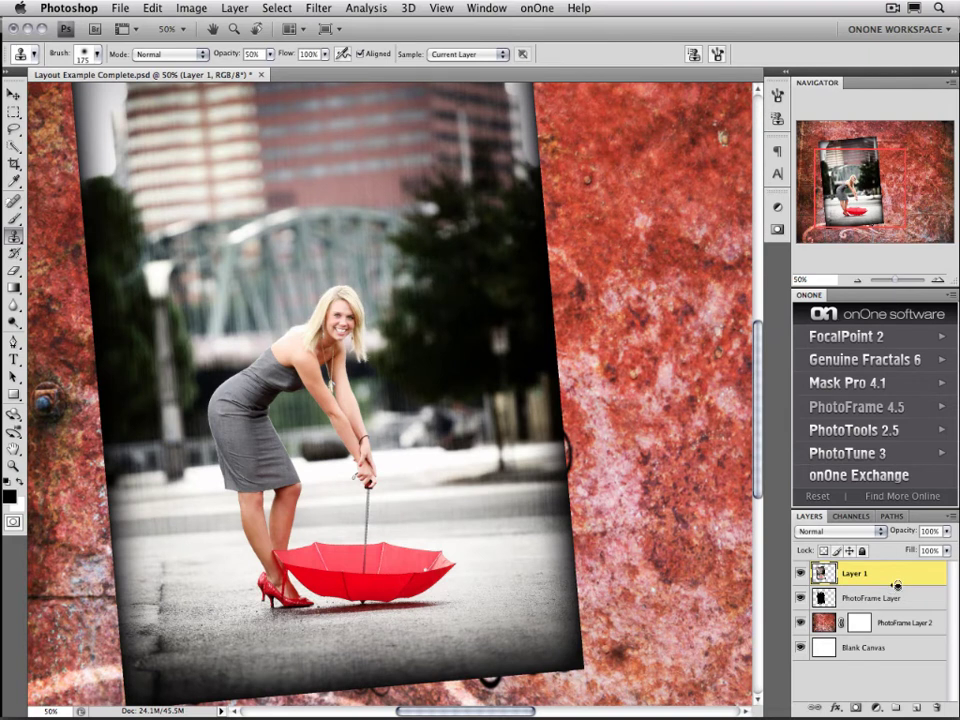
left_click(897, 585, "alt")
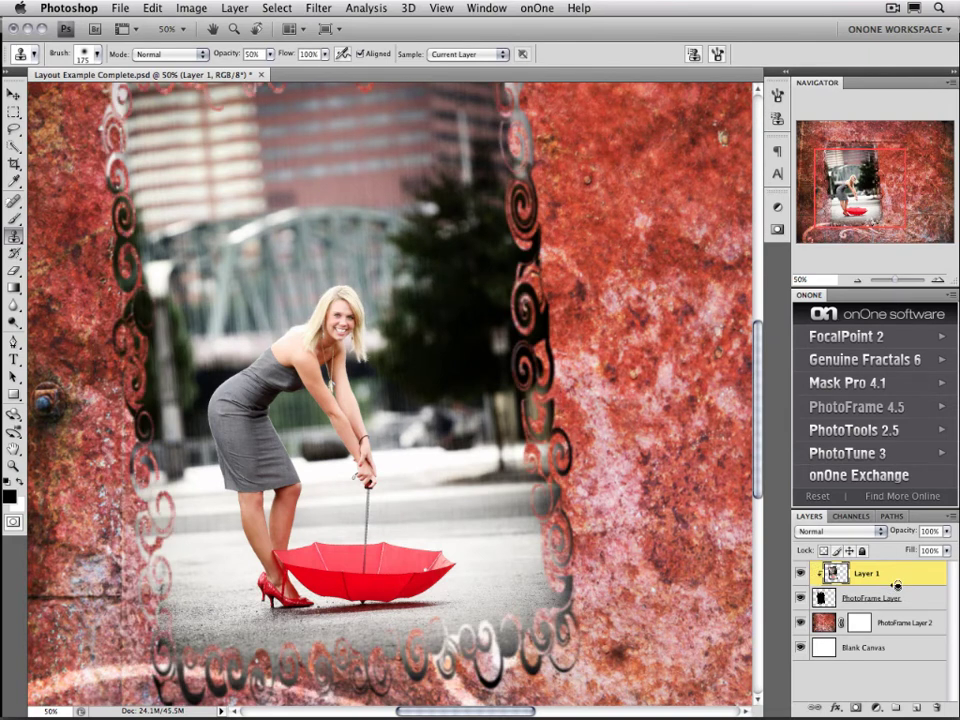
mouse_move(506, 317)
left_mouse_down()
mouse_move(516, 495)
mouse_move(523, 321)
left_mouse_up()
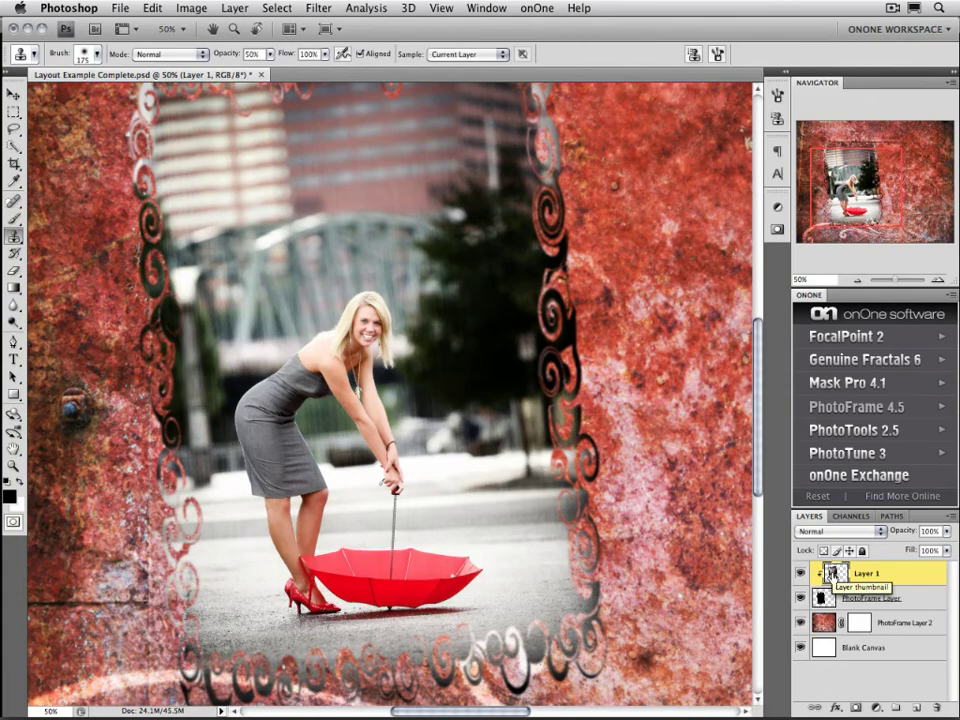
- Move the woman's photo up and right inside the swirl frame with the Move tool
key("v")
mouse_move(298, 350)
left_mouse_down()
mouse_move(310, 320)
mouse_move(296, 371)
mouse_move(324, 353)
mouse_move(331, 332)
mouse_move(323, 380)
left_mouse_up()
left_click_drag(434, 476, 420, 445)
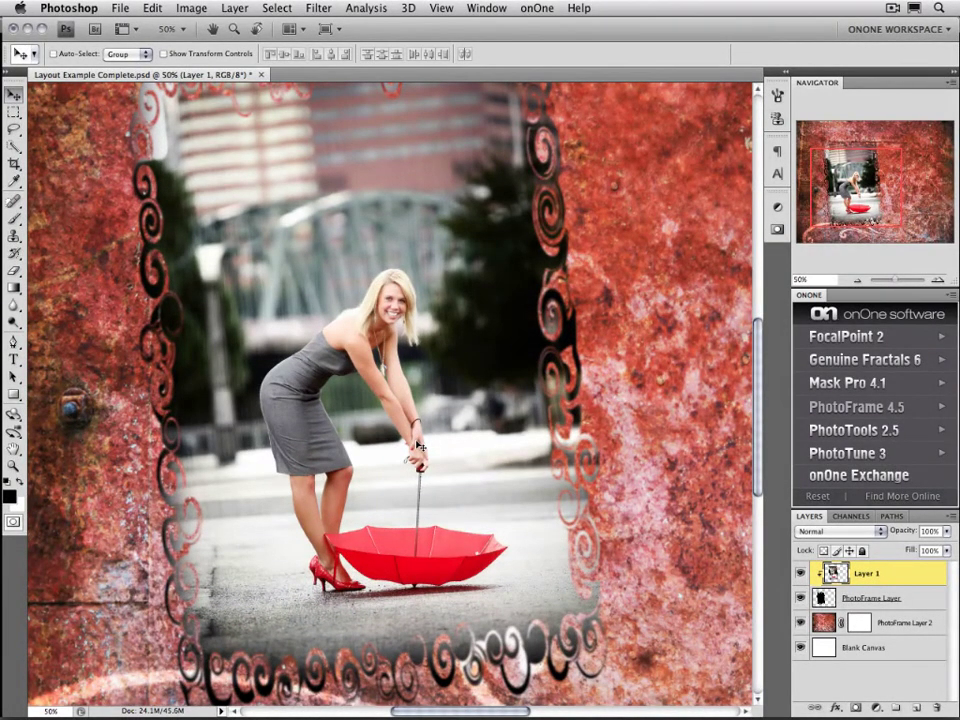
- Scale the photo to 112.6%, shift it up and left, and commit the transform
key("super+t")
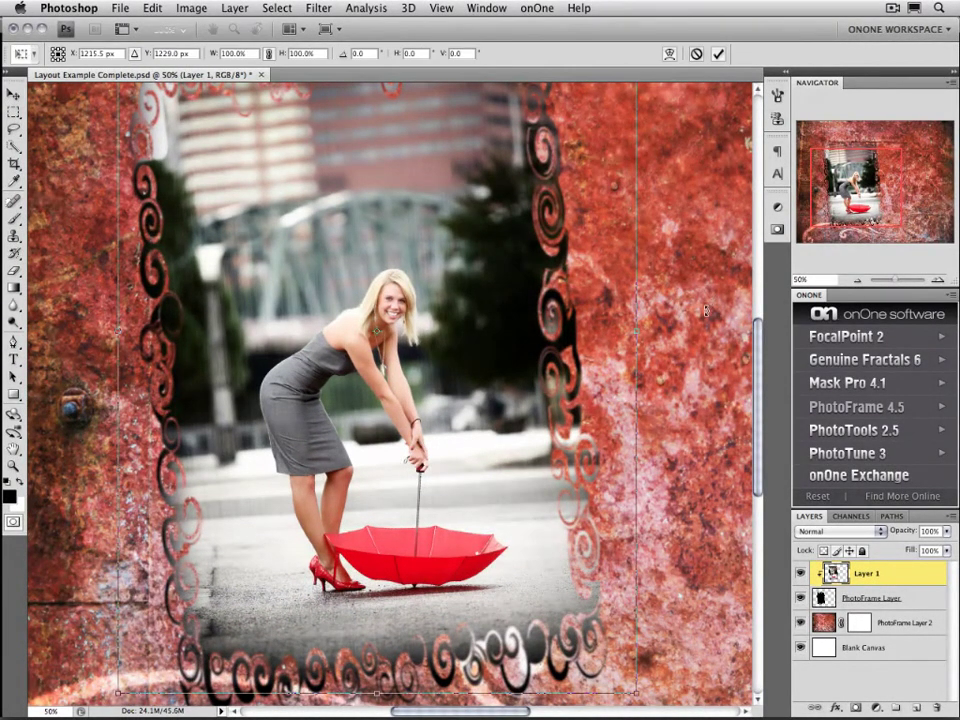
key("super+minus")
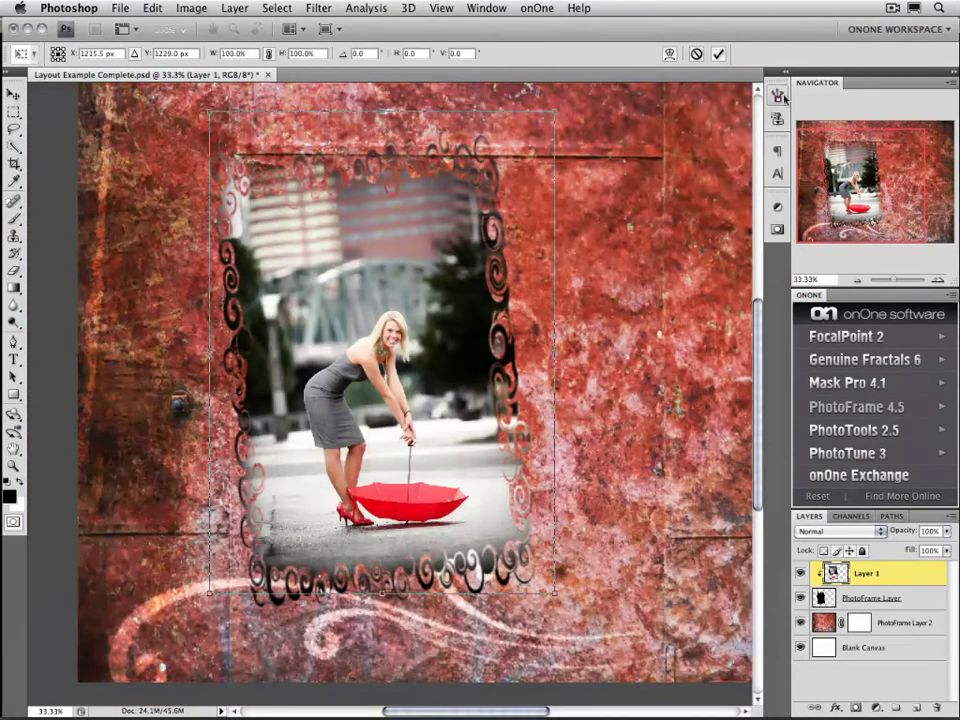
left_click_drag(556, 595, 600, 648)
left_click_drag(423, 462, 405, 410)
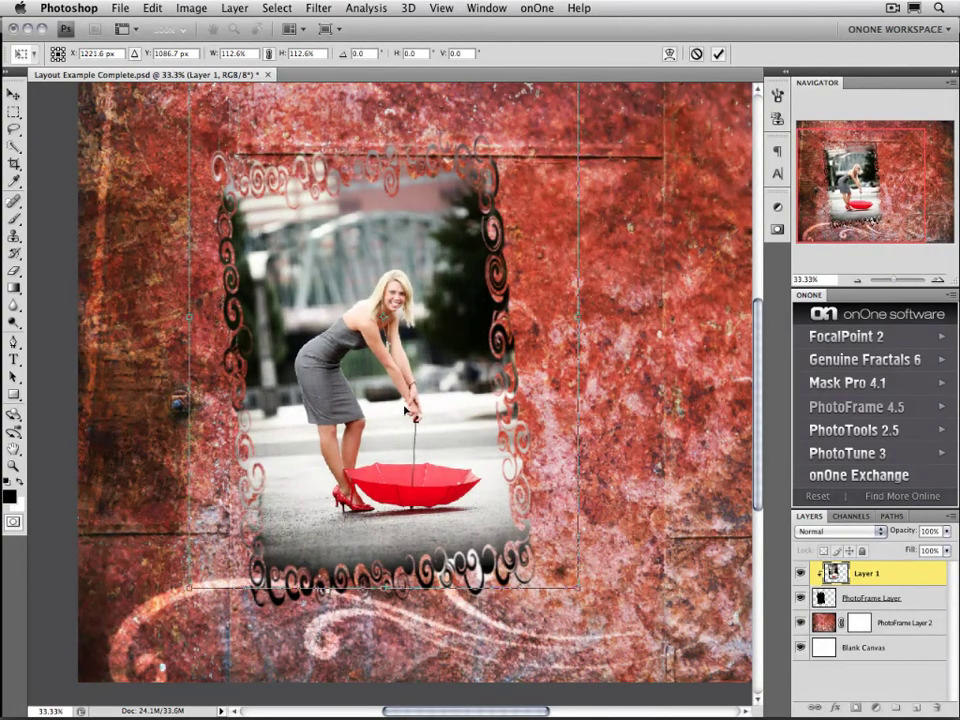
key("Return")
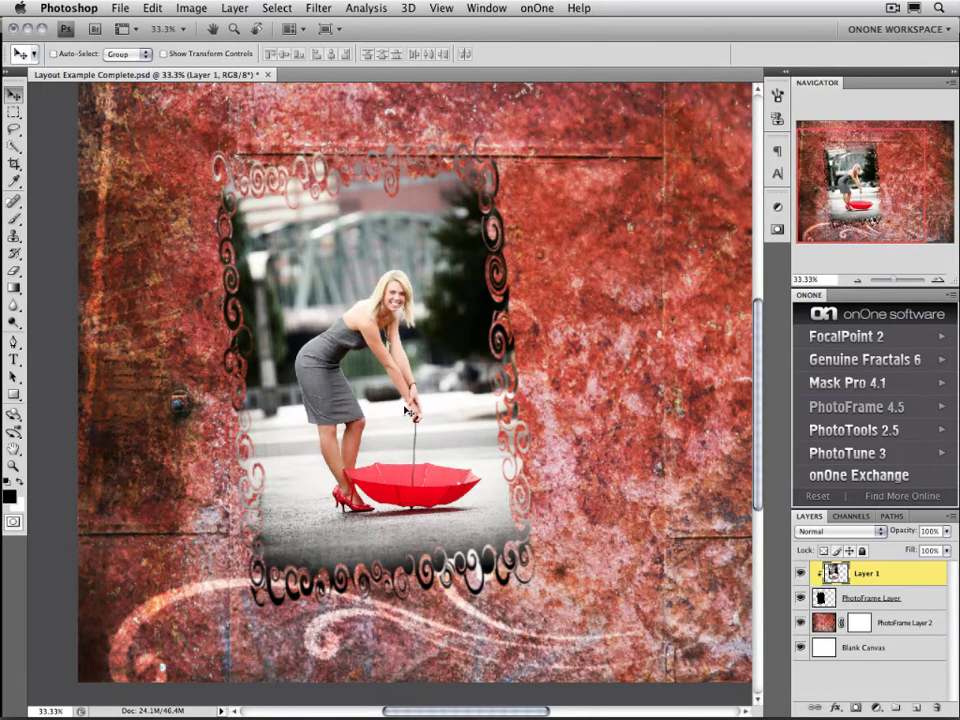